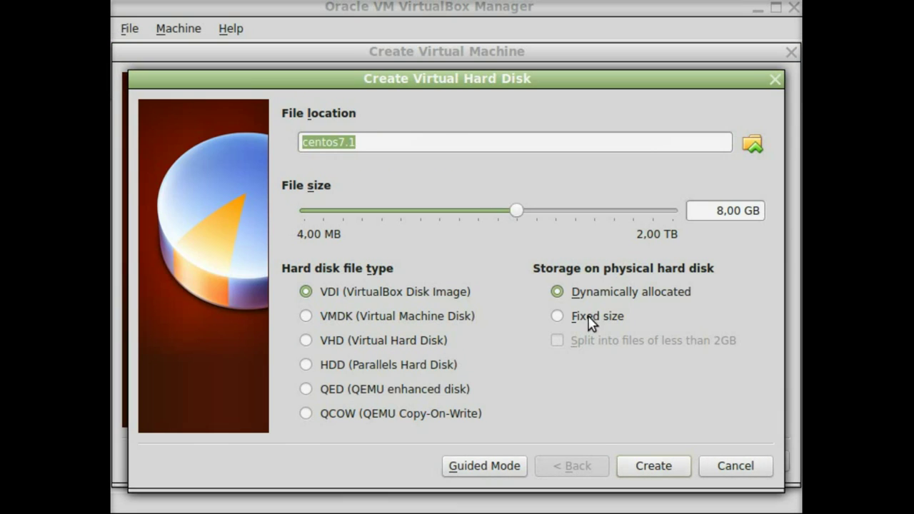
- Name the virtual hard disk raid1, set its size to 20 GB and create the centos7.1 machine
{"action": "type", "text": "raid1"}
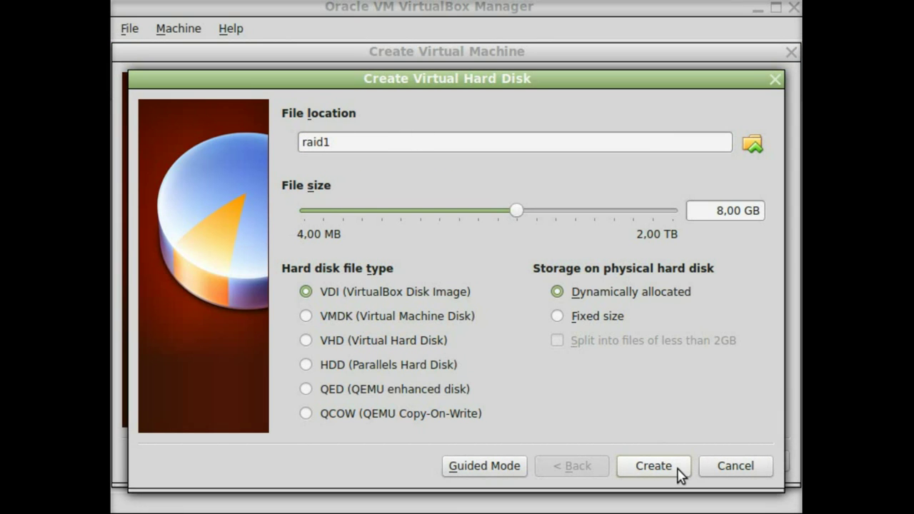
{"action": "double_click", "coordinate": [695, 210]}
{"action": "type", "text": "20"}
{"action": "left_click", "coordinate": [671, 465]}
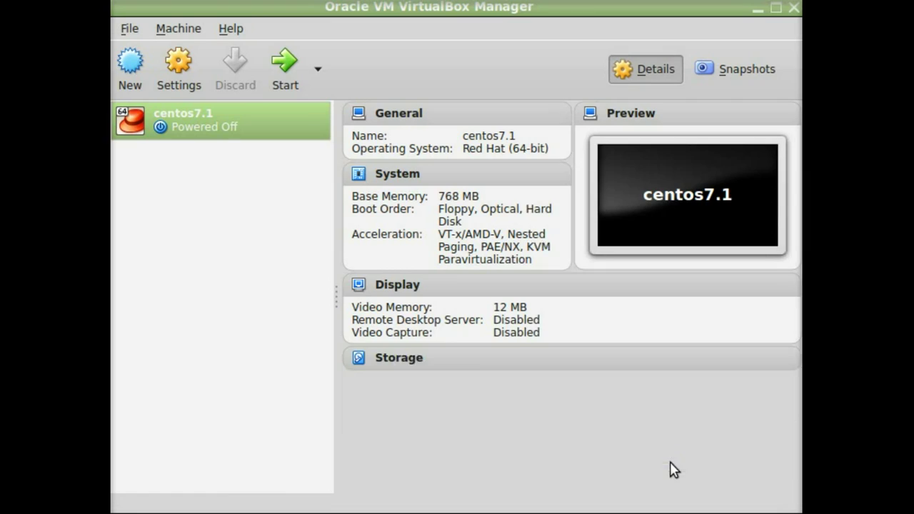
- In the machine's Storage settings, create a new 20 GB disk raid2 on the SATA controller
{"action": "left_click", "coordinate": [198, 83]}
{"action": "left_click", "coordinate": [196, 167]}
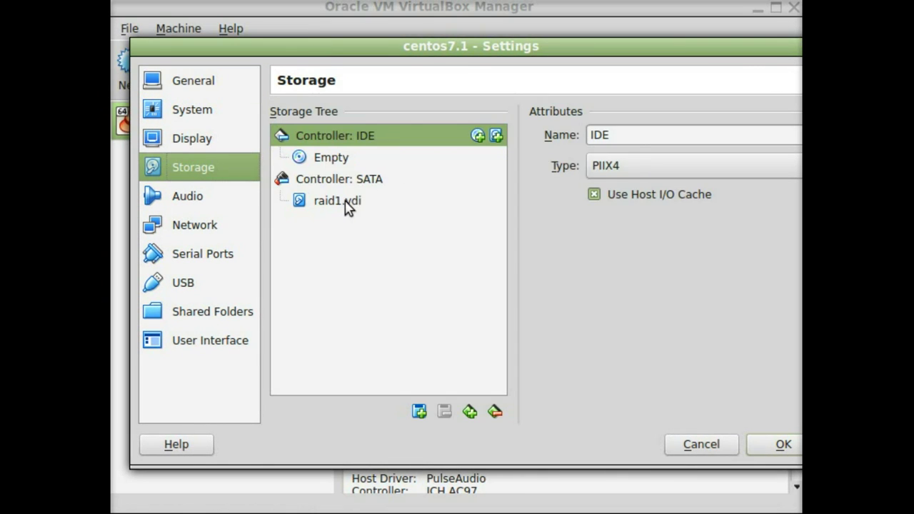
{"action": "left_click", "coordinate": [371, 178]}
{"action": "left_click", "coordinate": [494, 179]}
{"action": "left_click", "coordinate": [590, 312]}
{"action": "left_click", "coordinate": [618, 453]}
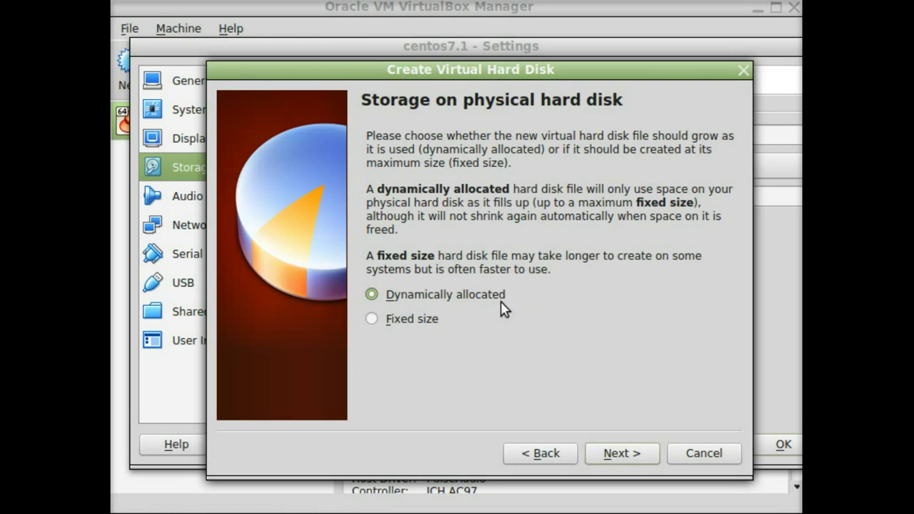
{"action": "left_click", "coordinate": [621, 452]}
{"action": "double_click", "coordinate": [504, 192]}
{"action": "type", "text": "raid2"}
{"action": "double_click", "coordinate": [675, 278]}
{"action": "key", "text": "BackSpace"}
{"action": "type", "text": "20"}
{"action": "left_click", "coordinate": [636, 457]}
- Add another new disk named raid3 to the SATA controller
{"action": "left_click", "coordinate": [496, 179]}
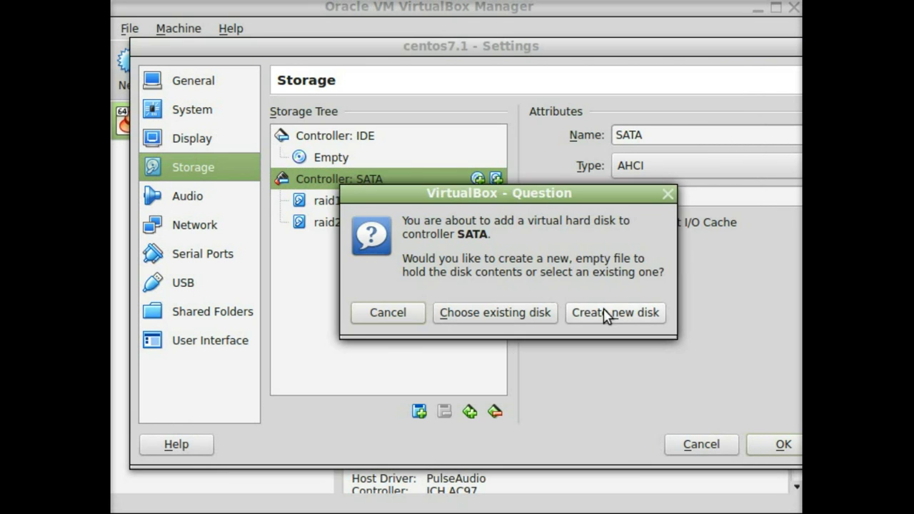
{"action": "left_click", "coordinate": [616, 312]}
{"action": "left_click", "coordinate": [618, 453]}
{"action": "left_click", "coordinate": [618, 452]}
{"action": "double_click", "coordinate": [448, 192]}
{"action": "type", "text": "raid3"}
{"action": "key", "text": "Return"}
- Add a small new disk named home1 to the SATA controller
{"action": "left_click", "coordinate": [495, 179]}
{"action": "left_click", "coordinate": [616, 312]}
{"action": "left_click", "coordinate": [642, 454]}
{"action": "left_click", "coordinate": [642, 456]}
{"action": "type", "text": "hom"}
{"action": "double_click", "coordinate": [740, 280]}
{"action": "type", "text": "0,10"}
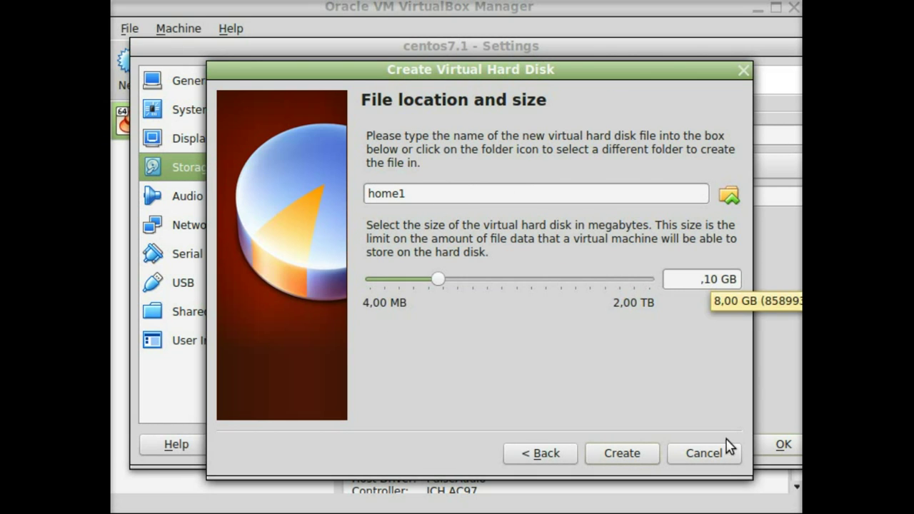
{"action": "left_click", "coordinate": [632, 453]}
- Add a small new disk named home2 to the SATA controller and save the settings
{"action": "left_click", "coordinate": [495, 179]}
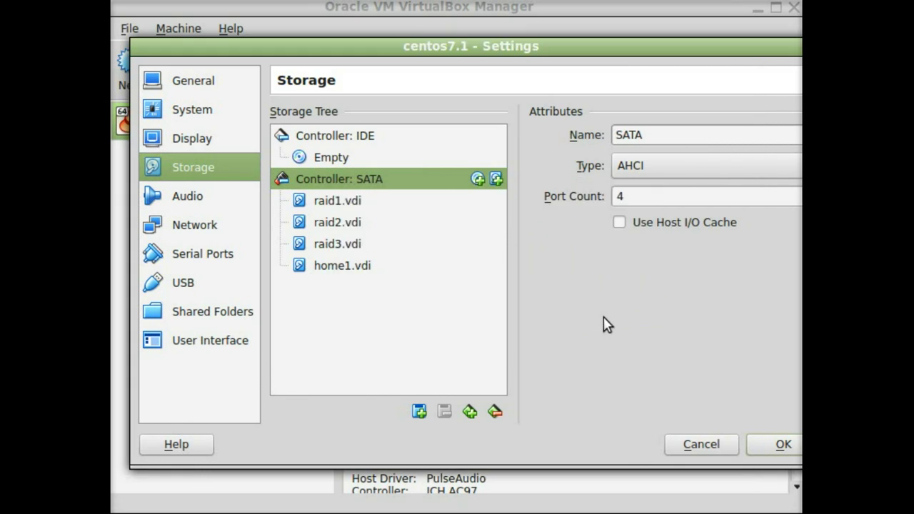
{"action": "left_click", "coordinate": [603, 316]}
{"action": "left_click", "coordinate": [629, 457]}
{"action": "left_click", "coordinate": [628, 457]}
{"action": "type", "text": "home2"}
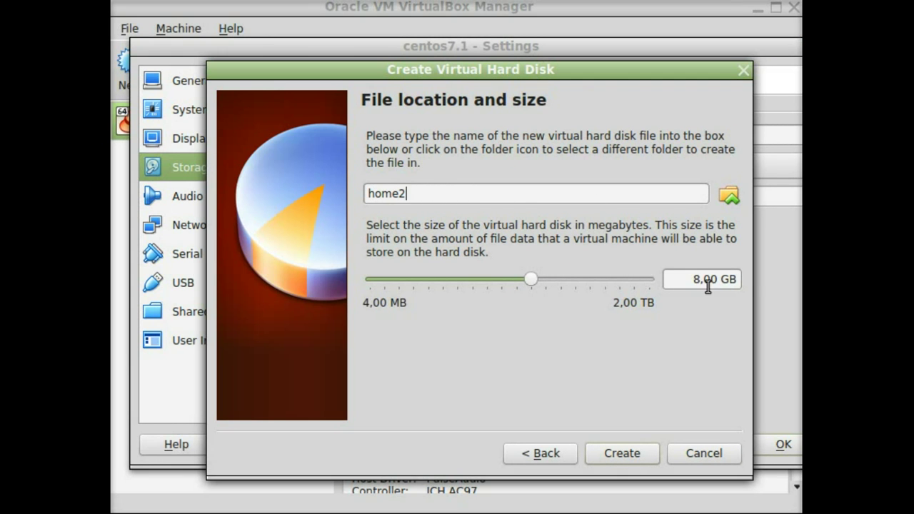
{"action": "double_click", "coordinate": [742, 279]}
{"action": "key", "text": "Home"}
{"action": "key", "text": "Delete"}
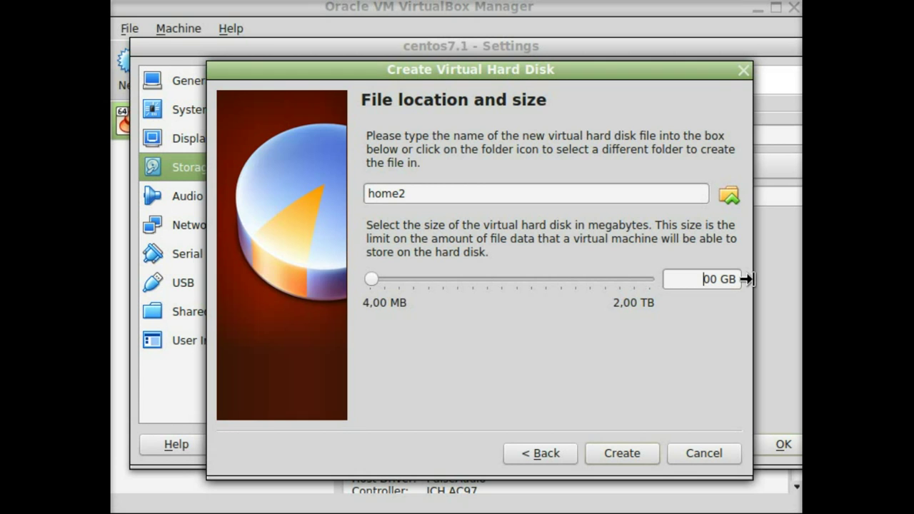
{"action": "type", "text": "0,2"}
{"action": "left_click", "coordinate": [622, 453]}
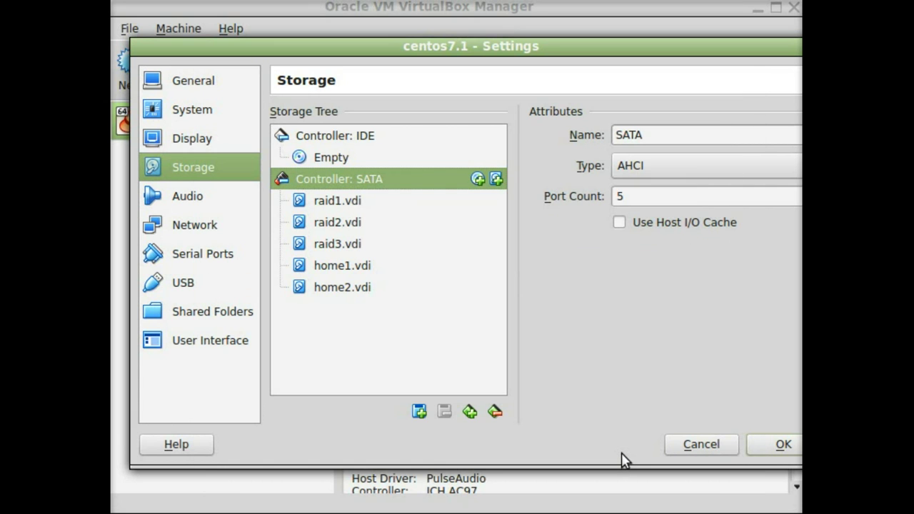
{"action": "left_click_drag", "start_coordinate": [599, 47], "coordinate": [579, 36]}
{"action": "left_click", "coordinate": [761, 432]}
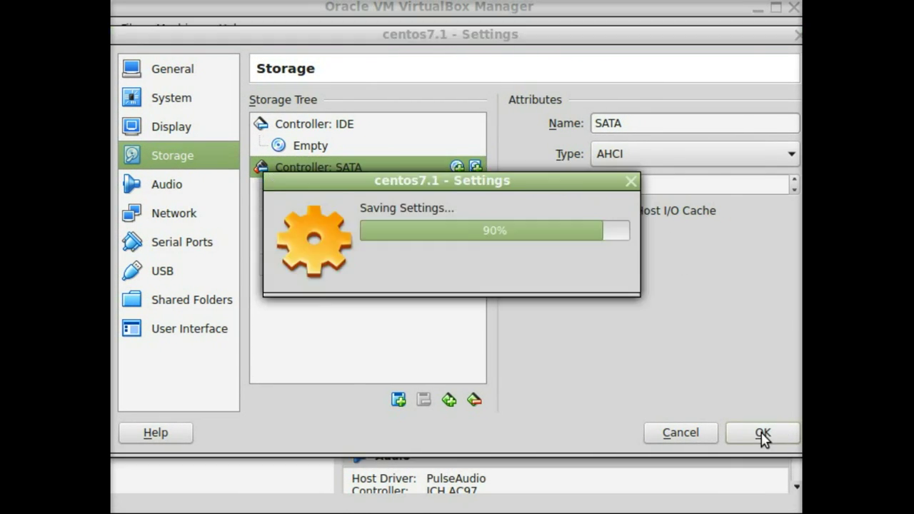
- Load CentOS-7-x86_64-Minimal-1503-01.iso from the home folder into the empty optical drive and save
{"action": "left_click_drag", "start_coordinate": [795, 292], "coordinate": [779, 439]}
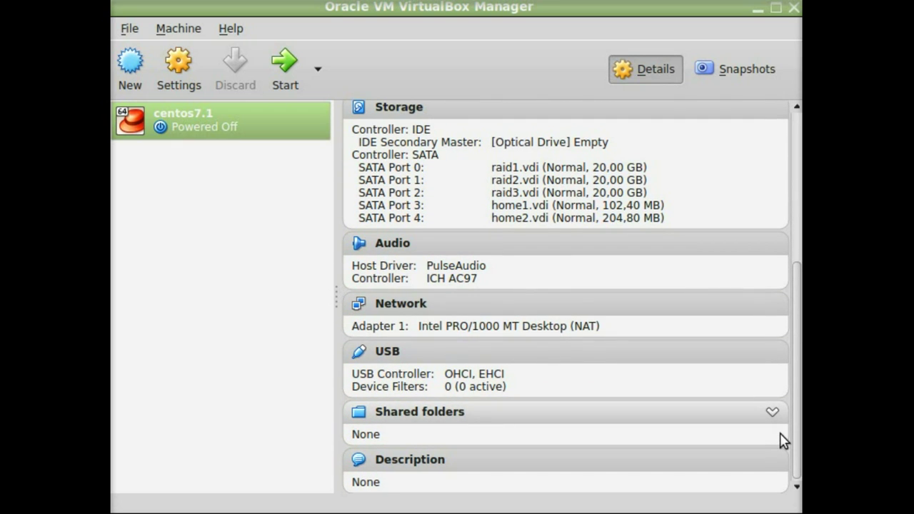
{"action": "scroll", "coordinate": [571, 272], "scroll_direction": "up", "scroll_amount": 3}
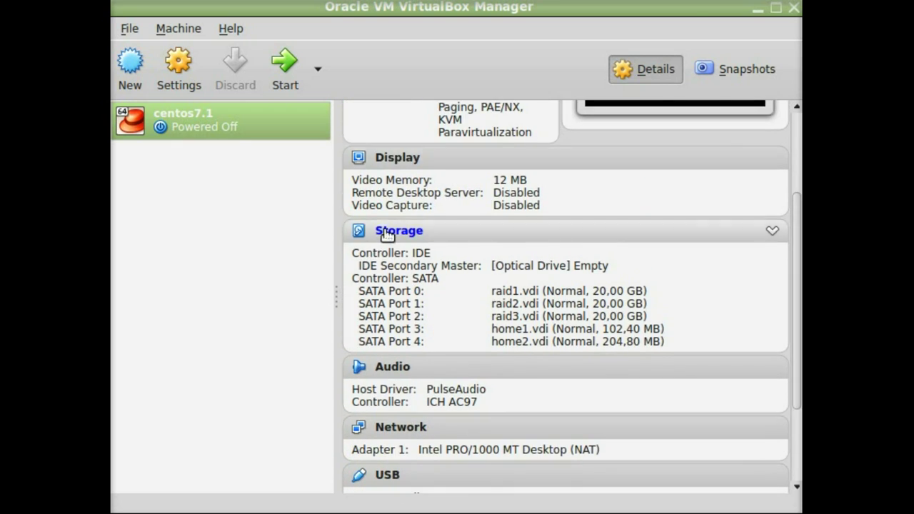
{"action": "left_click", "coordinate": [385, 231]}
{"action": "left_click", "coordinate": [300, 157]}
{"action": "left_click", "coordinate": [770, 135]}
{"action": "left_click", "coordinate": [775, 162]}
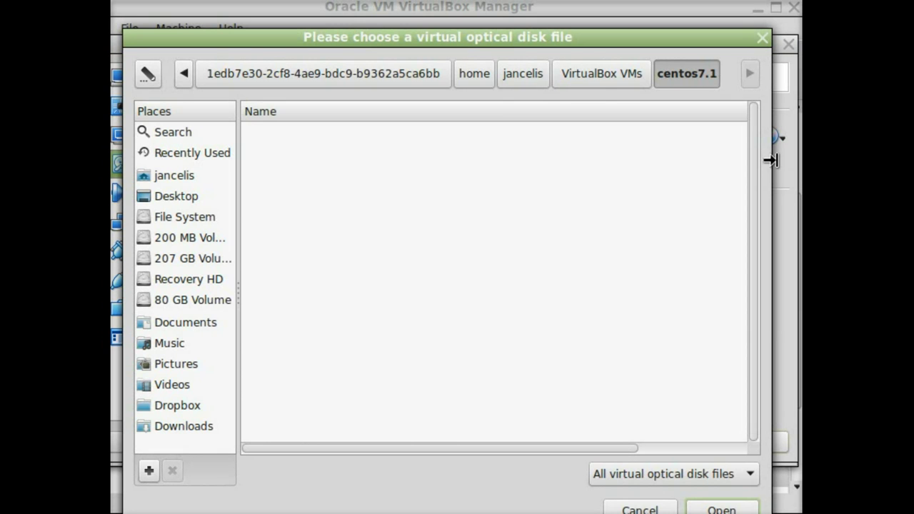
{"action": "left_click", "coordinate": [524, 77]}
{"action": "left_click", "coordinate": [419, 444]}
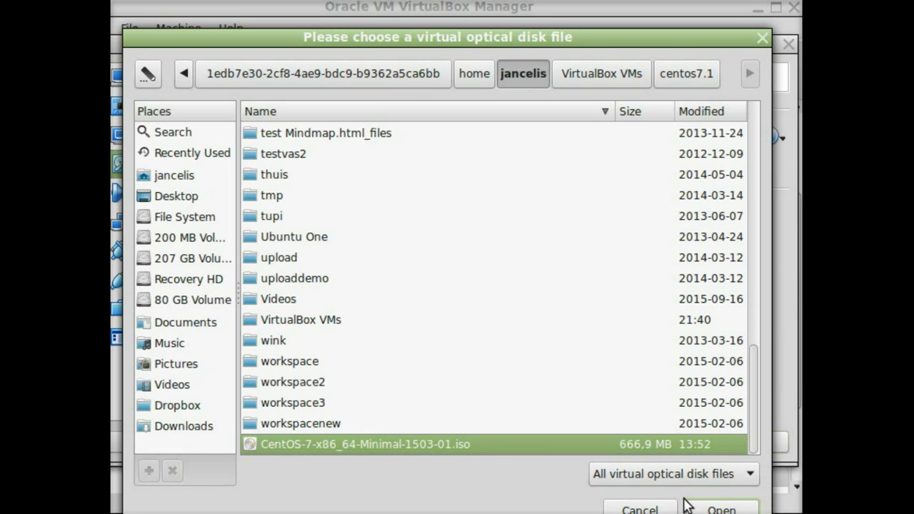
{"action": "left_click", "coordinate": [717, 509]}
{"action": "left_click", "coordinate": [749, 440]}
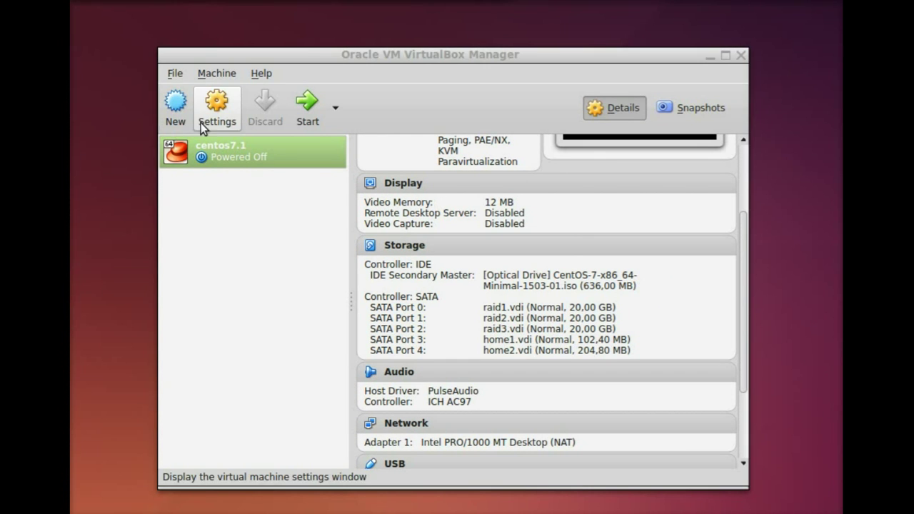
- Start centos7.1, boot the Install CentOS 7 entry and dismiss the mouse integration notice
{"action": "left_click", "coordinate": [307, 107]}
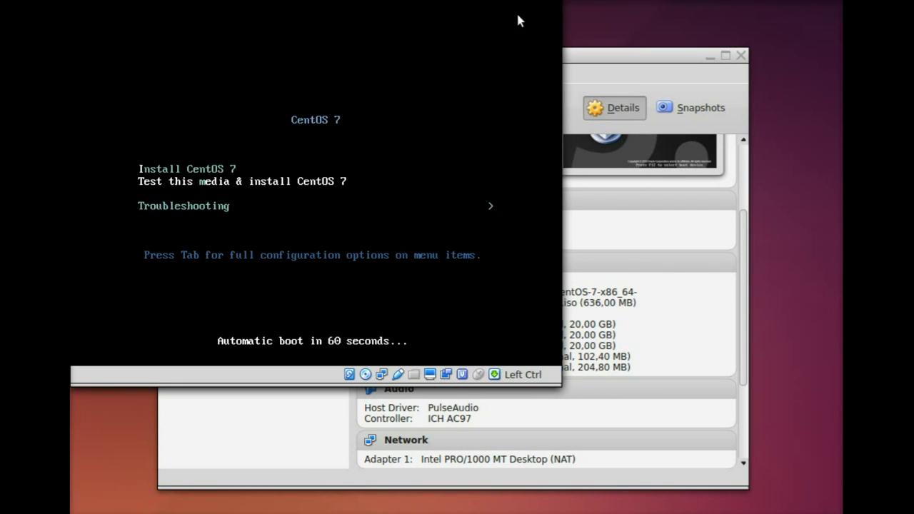
{"action": "key", "text": "Return"}
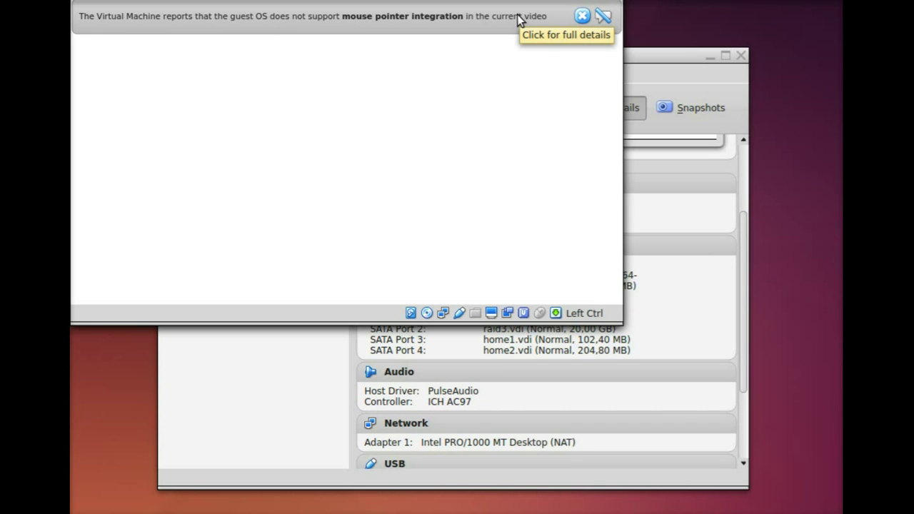
{"action": "left_click", "coordinate": [582, 16]}
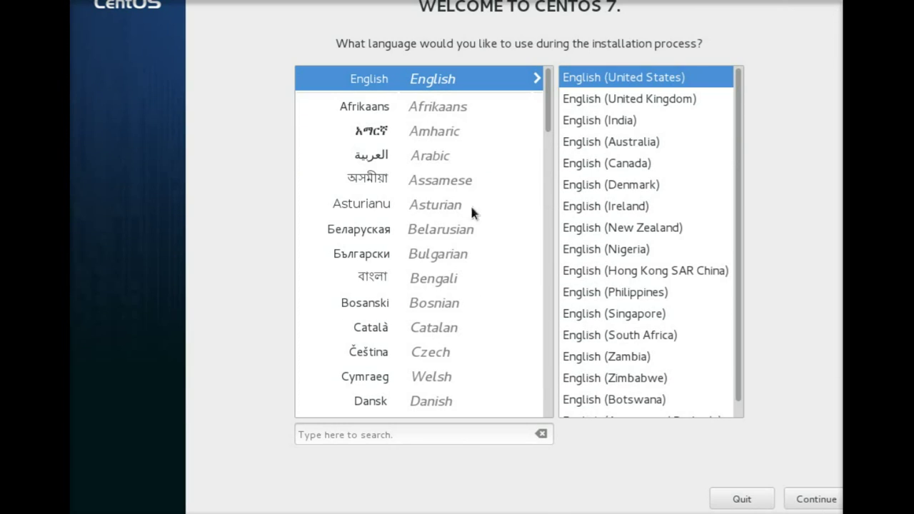
- Continue in English and switch the Ethernet connection on under Network & Host Name
{"action": "left_click", "coordinate": [817, 499]}
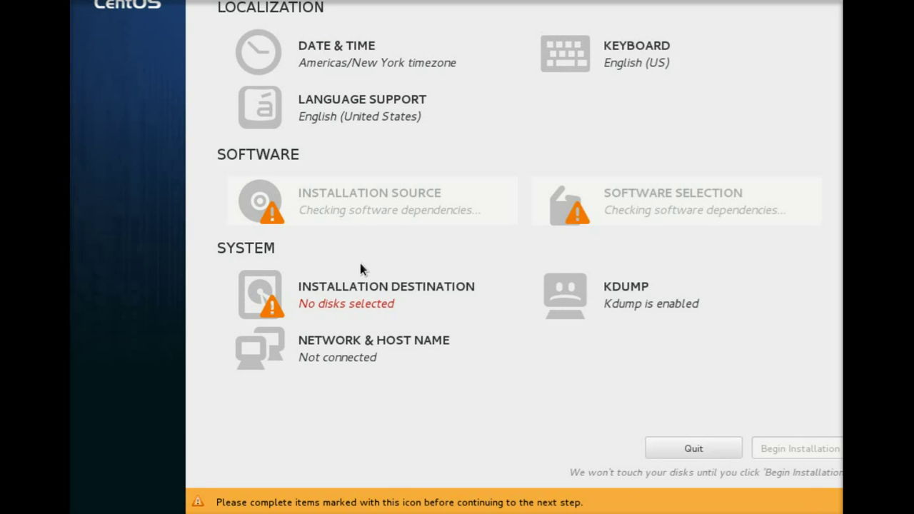
{"action": "left_click", "coordinate": [356, 342]}
{"action": "left_click", "coordinate": [811, 22]}
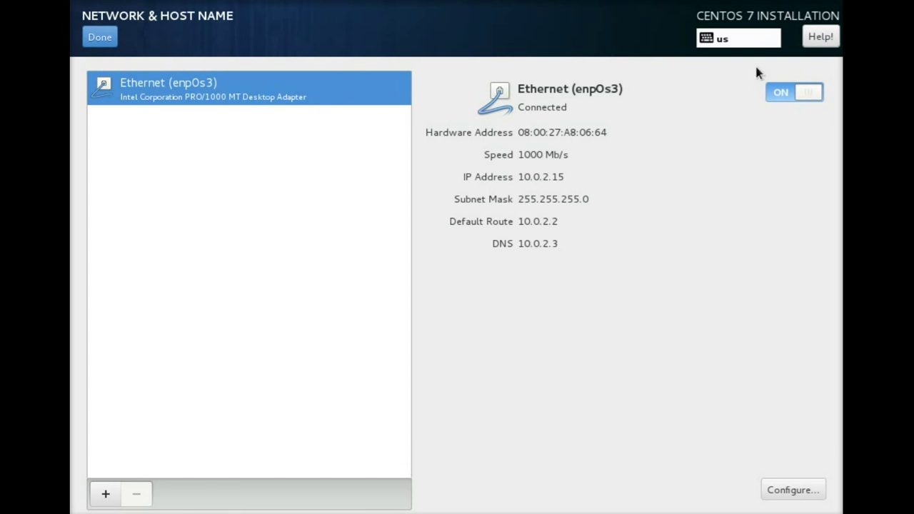
{"action": "left_click", "coordinate": [90, 37]}
- Add the Dutch; Flemish (Belgian) keyboard layout and remove English (US)
{"action": "left_click", "coordinate": [557, 129]}
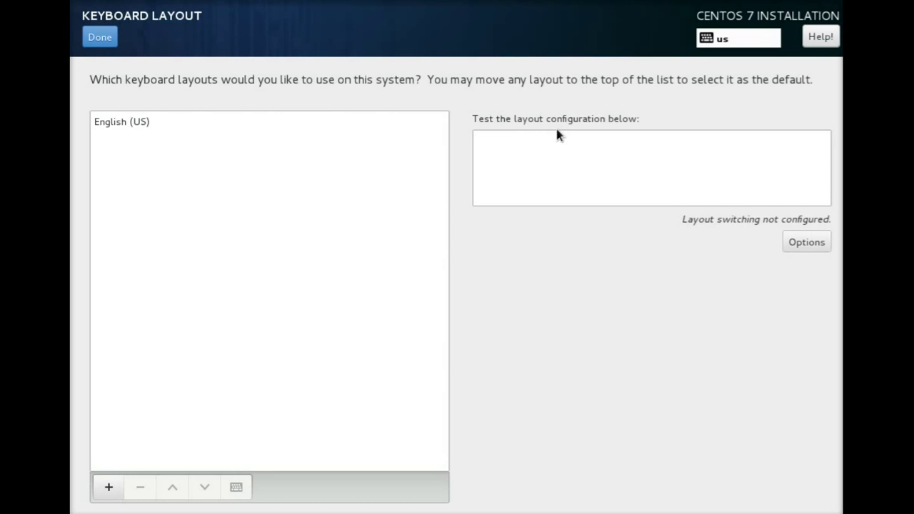
{"action": "left_click", "coordinate": [107, 487]}
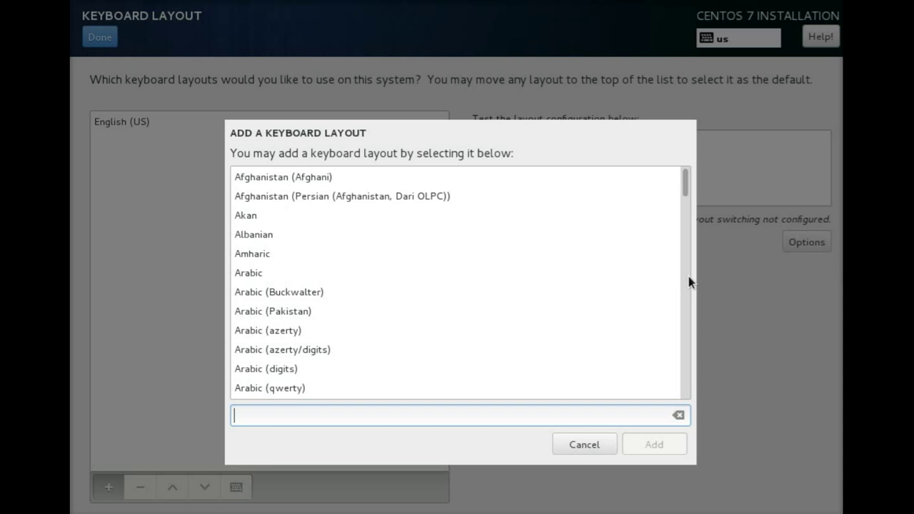
{"action": "left_click_drag", "start_coordinate": [689, 282], "coordinate": [687, 219]}
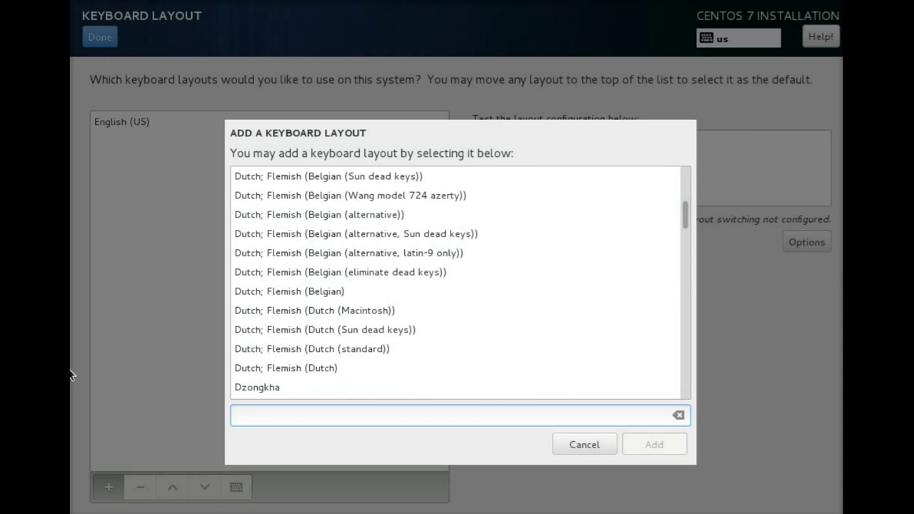
{"action": "left_click", "coordinate": [362, 291]}
{"action": "left_click", "coordinate": [661, 439]}
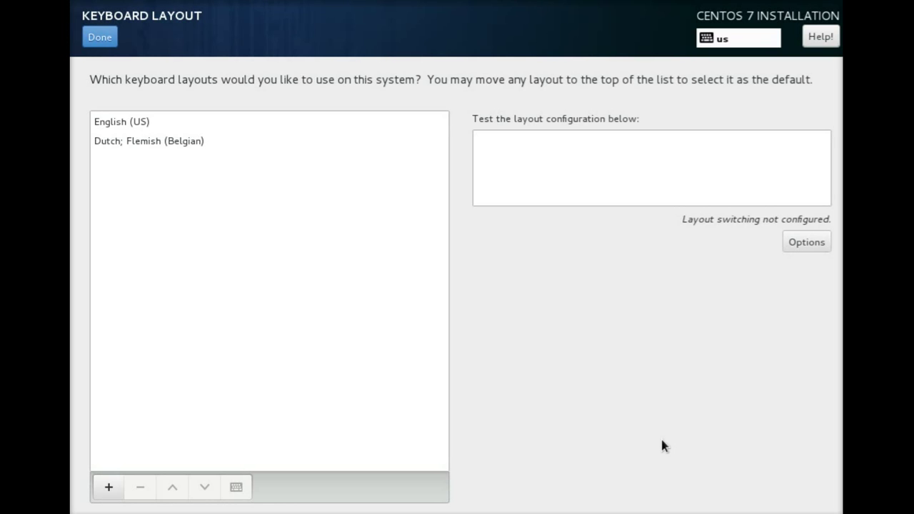
{"action": "left_click", "coordinate": [157, 120]}
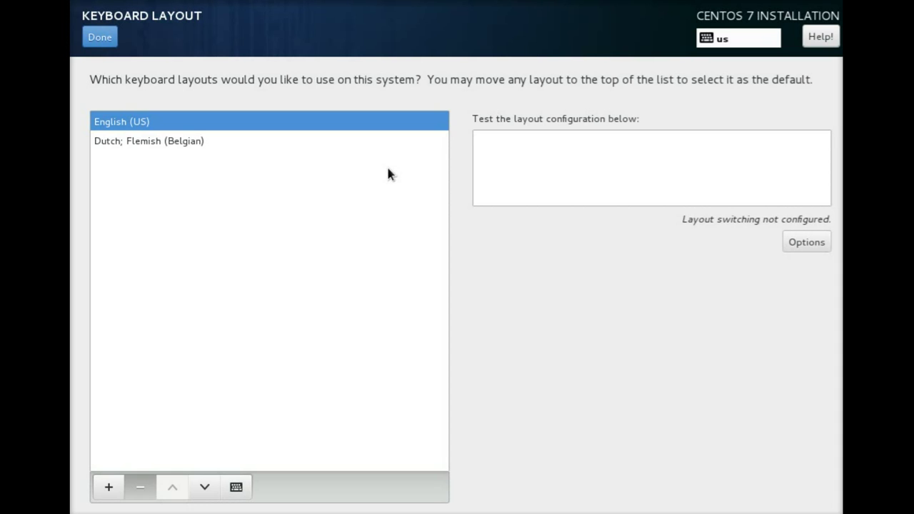
{"action": "left_click", "coordinate": [98, 34]}
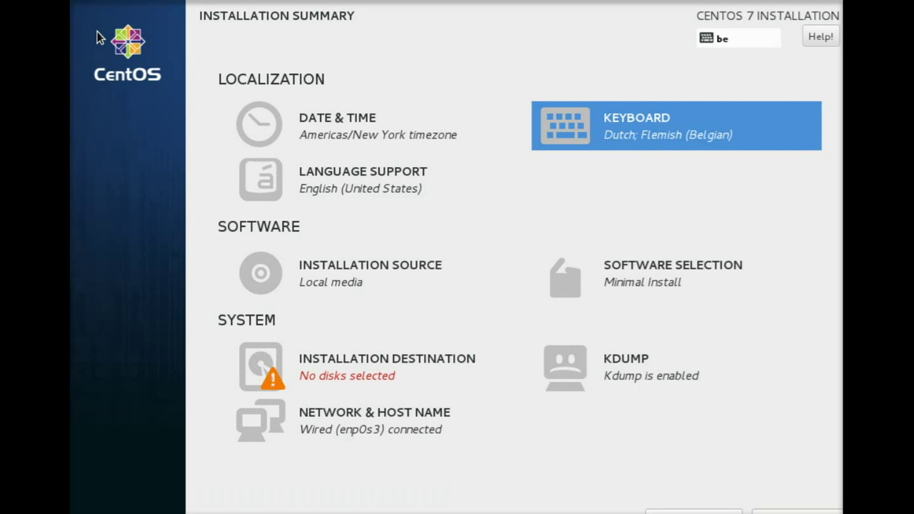
- Select disks sda and sdb as install targets with manual partitioning
{"action": "left_click", "coordinate": [377, 367]}
{"action": "left_click", "coordinate": [157, 171]}
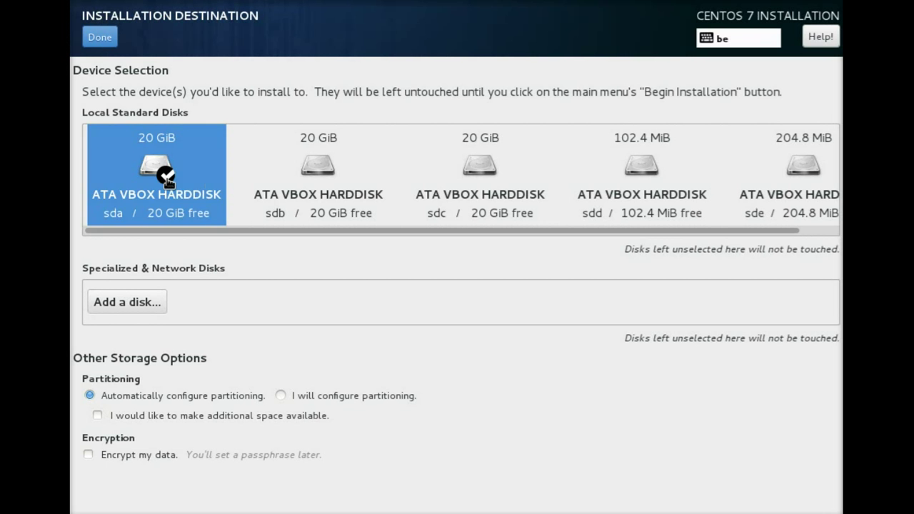
{"action": "left_click", "coordinate": [319, 171]}
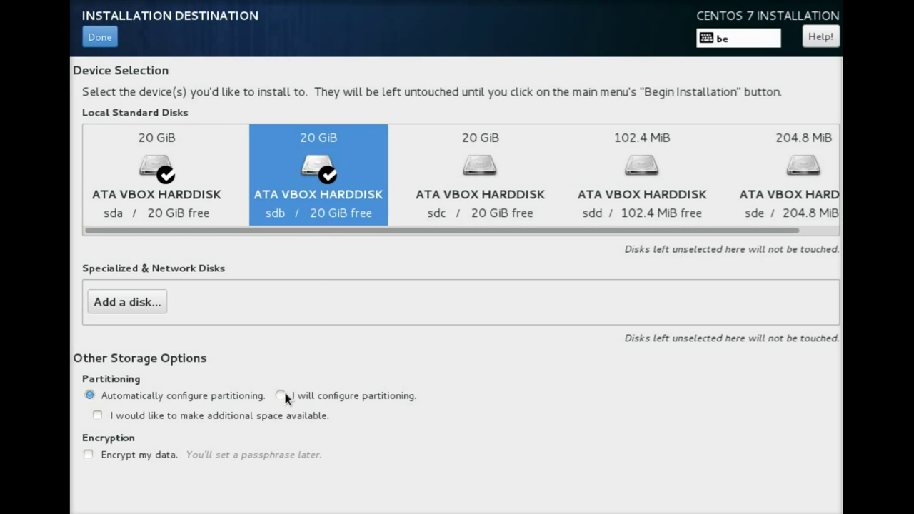
{"action": "left_click", "coordinate": [327, 395]}
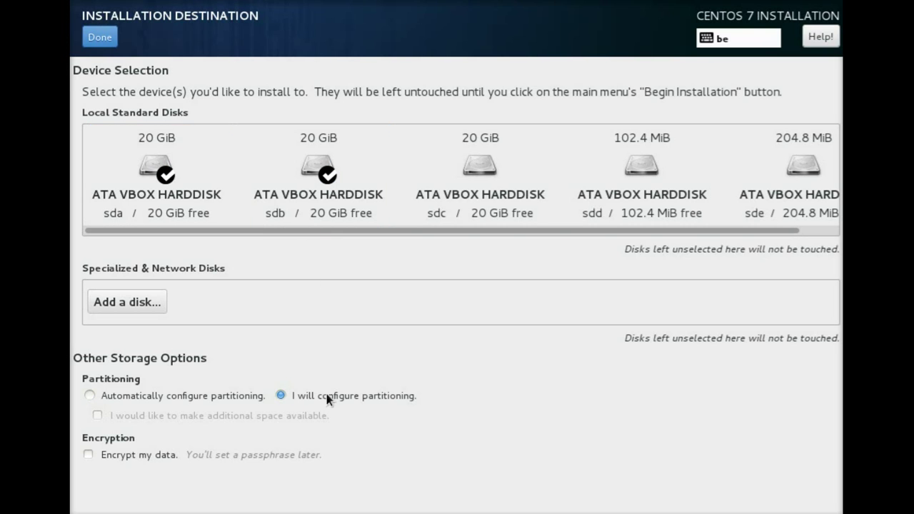
{"action": "left_click", "coordinate": [98, 38]}
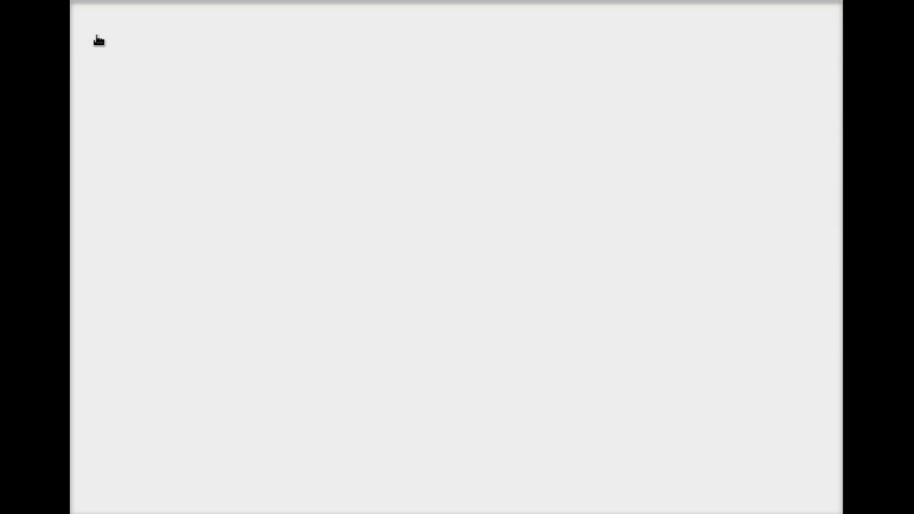
- Add a 500 MiB /boot mount point as a RAID device with ext4
{"action": "left_click", "coordinate": [109, 492]}
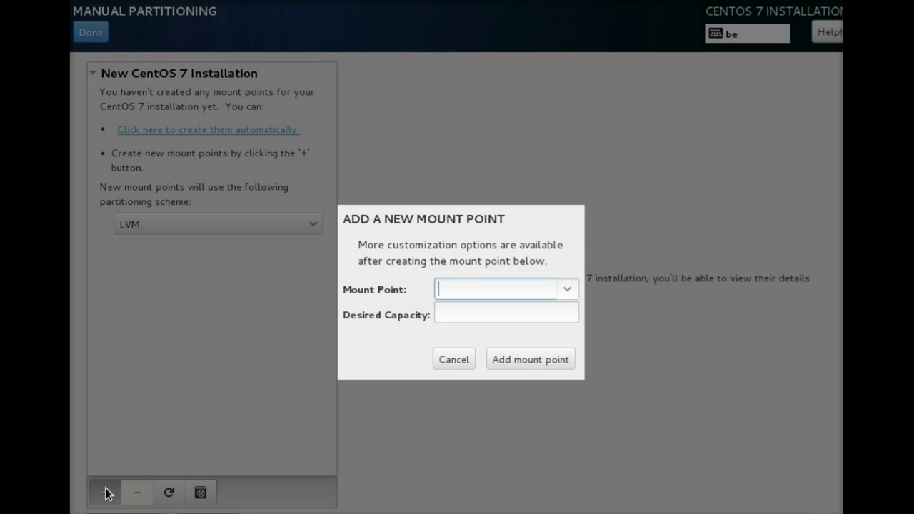
{"action": "left_click", "coordinate": [577, 288]}
{"action": "left_click", "coordinate": [521, 335]}
{"action": "left_click", "coordinate": [502, 312]}
{"action": "type", "text": "500"}
{"action": "left_click", "coordinate": [509, 365]}
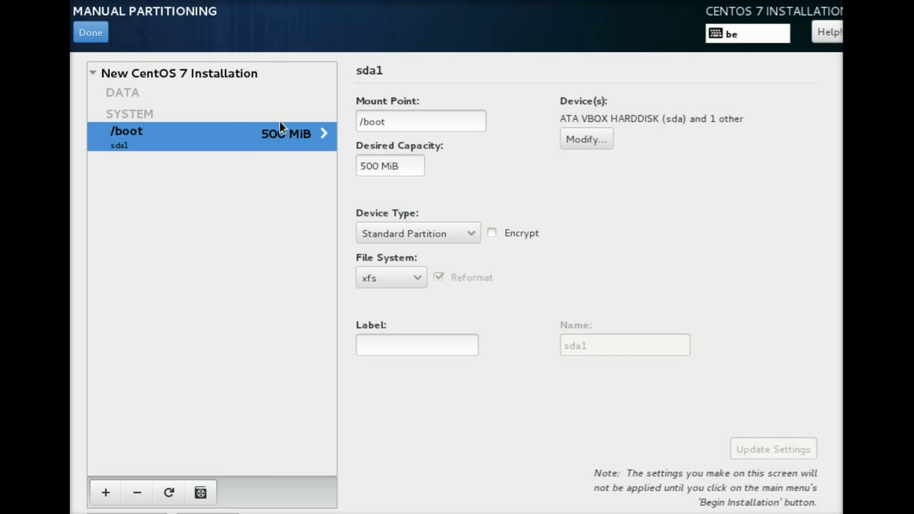
{"action": "left_click", "coordinate": [438, 235]}
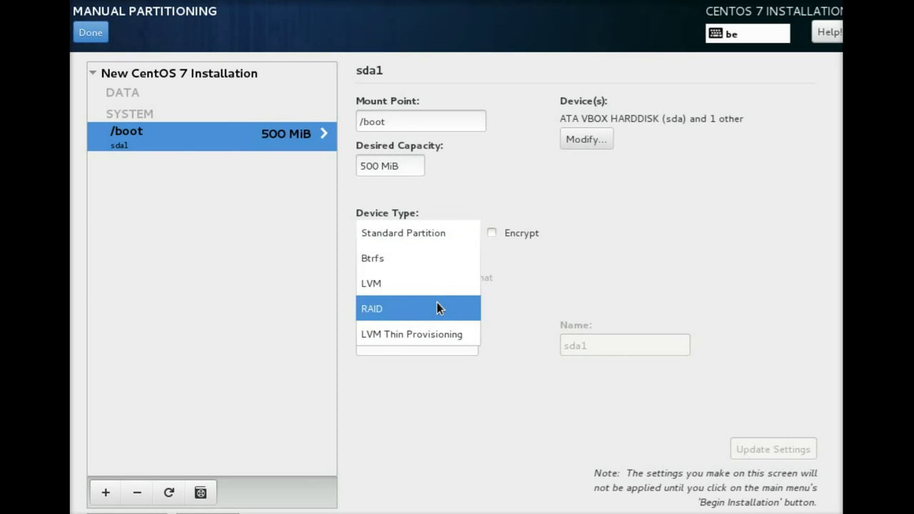
{"action": "left_click", "coordinate": [436, 306]}
{"action": "left_click", "coordinate": [416, 277]}
{"action": "left_click", "coordinate": [379, 153]}
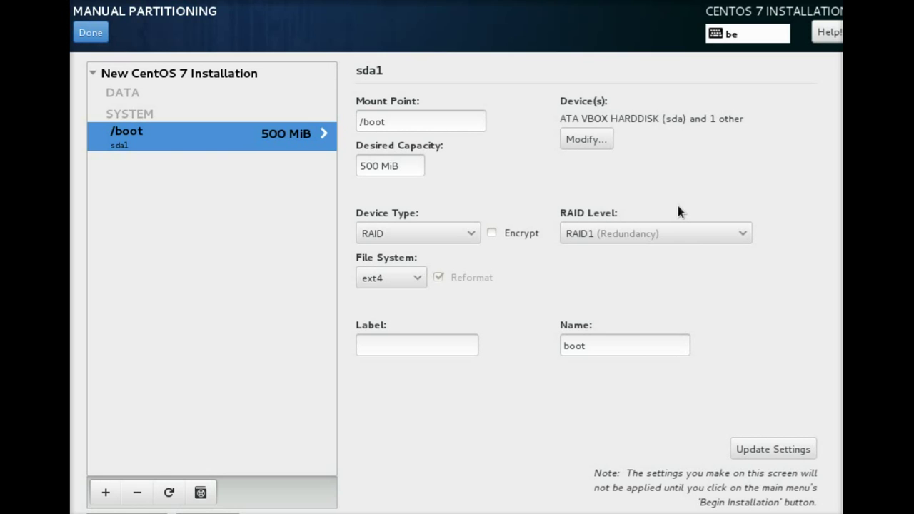
{"action": "left_click", "coordinate": [106, 493]}
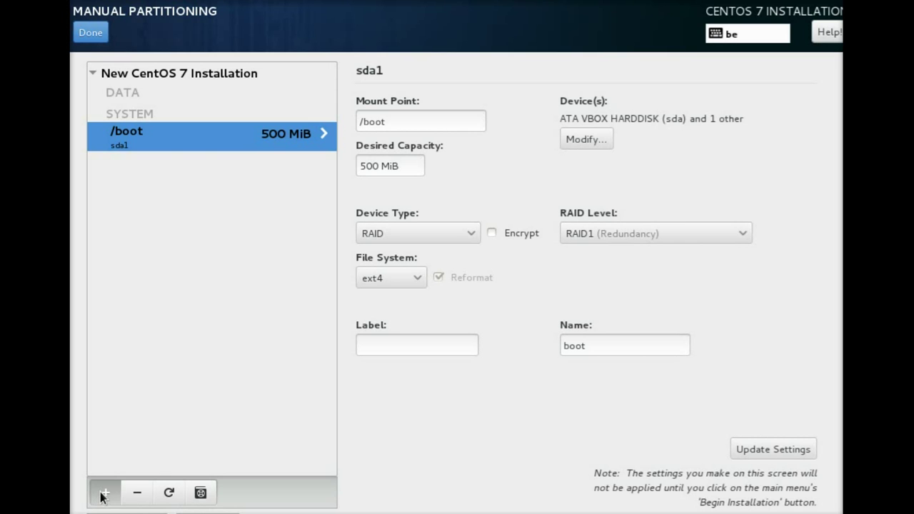
- Add a swap mount point of about 1000 MB and set its device type to RAID
{"action": "left_click", "coordinate": [546, 289]}
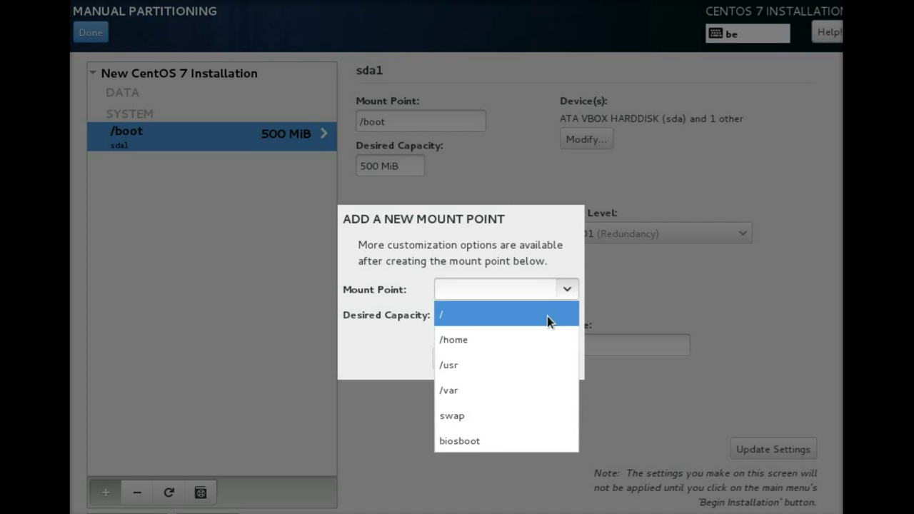
{"action": "left_click", "coordinate": [534, 416]}
{"action": "key", "text": "Tab"}
{"action": "type", "text": "1"}
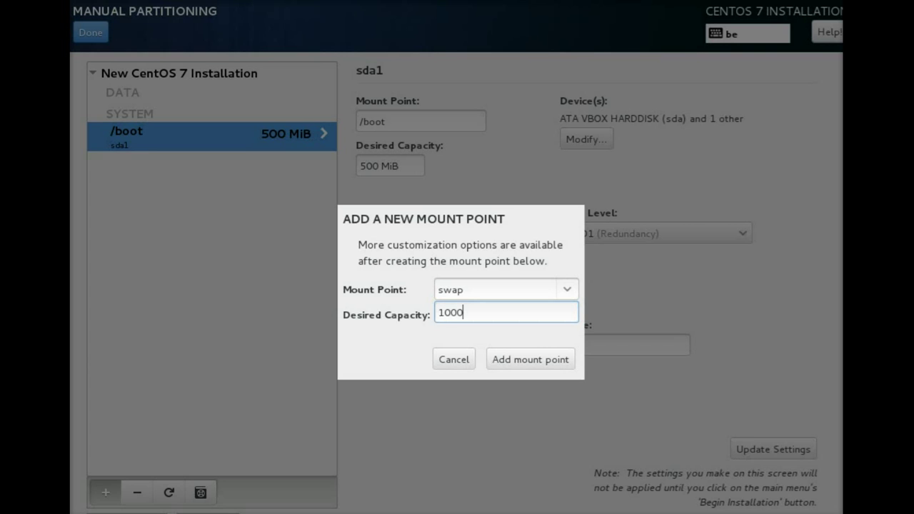
{"action": "left_click", "coordinate": [523, 369]}
{"action": "left_click", "coordinate": [443, 233]}
{"action": "left_click", "coordinate": [441, 257]}
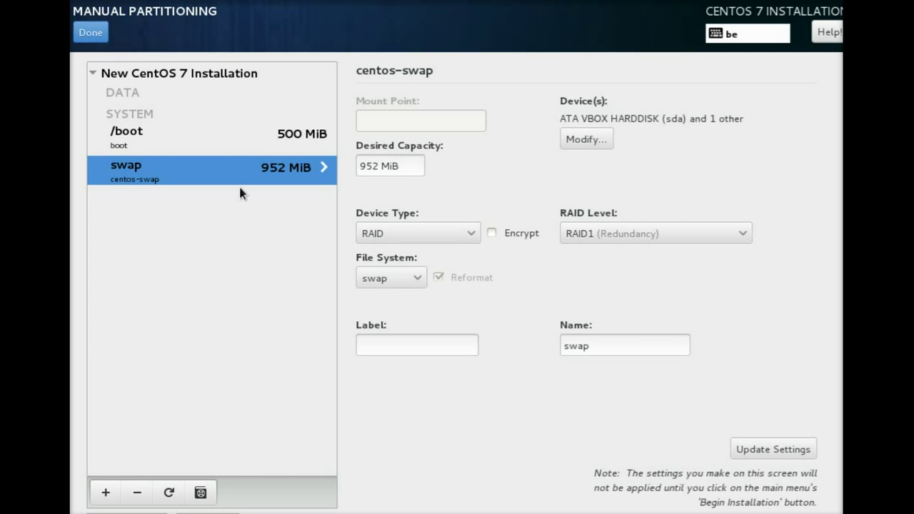
{"action": "left_click", "coordinate": [106, 493]}
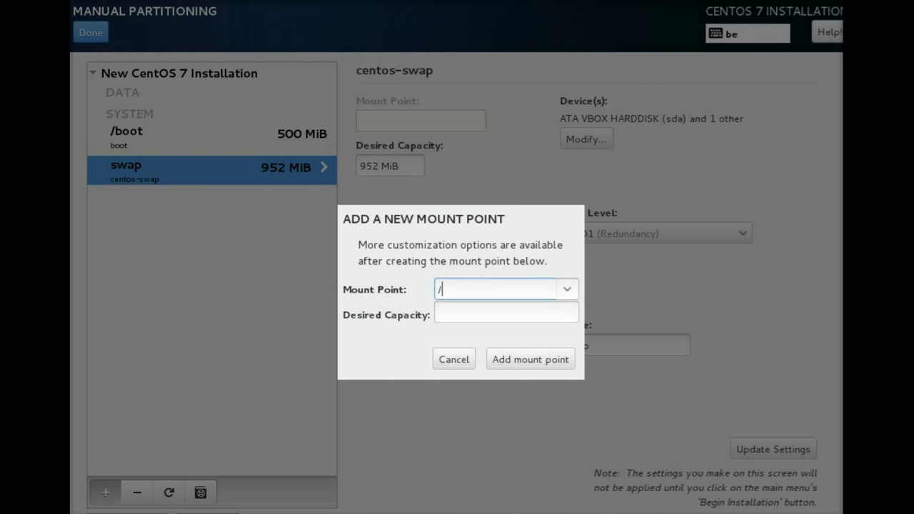
- Add the / mount point and set its file system to ext4
{"action": "left_click", "coordinate": [546, 360]}
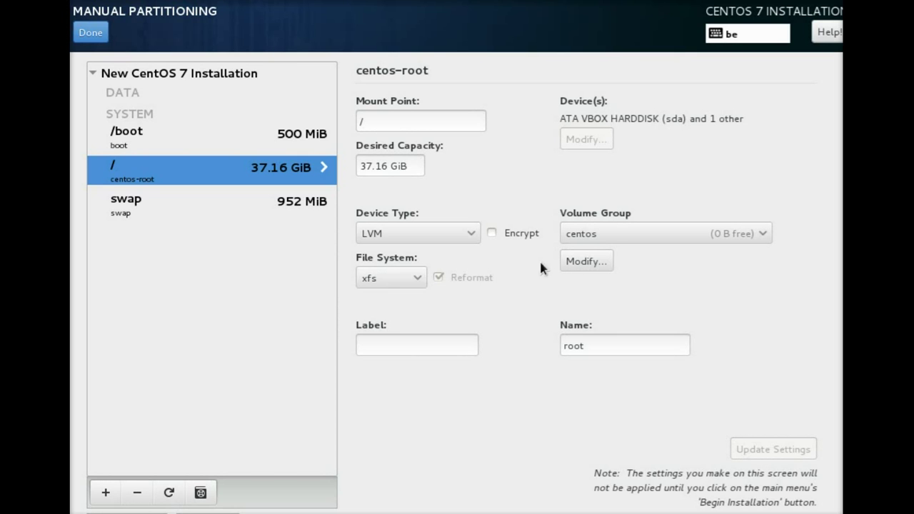
{"action": "left_click", "coordinate": [398, 277]}
{"action": "left_click", "coordinate": [399, 175]}
- Rename the root volume group to VolumeGroupRoot with RAID1 level and review the disk changes
{"action": "left_click", "coordinate": [590, 260]}
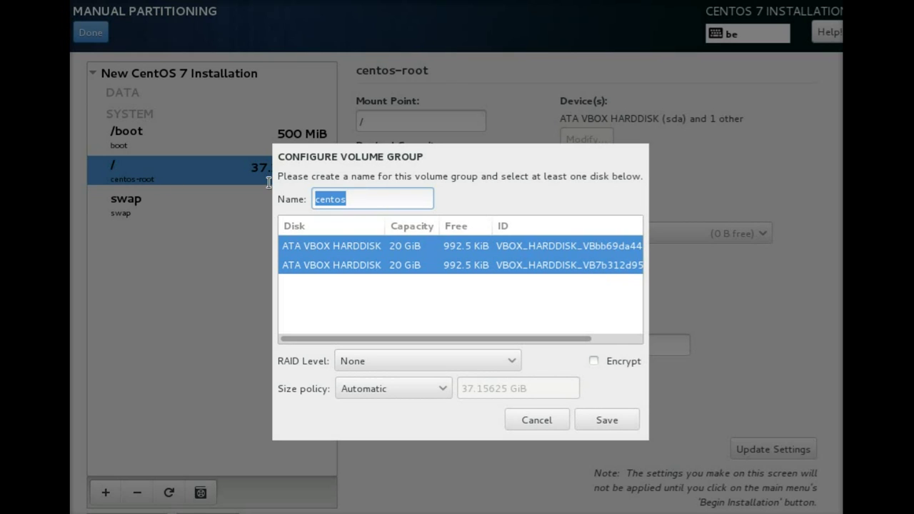
{"action": "type", "text": "Volu"}
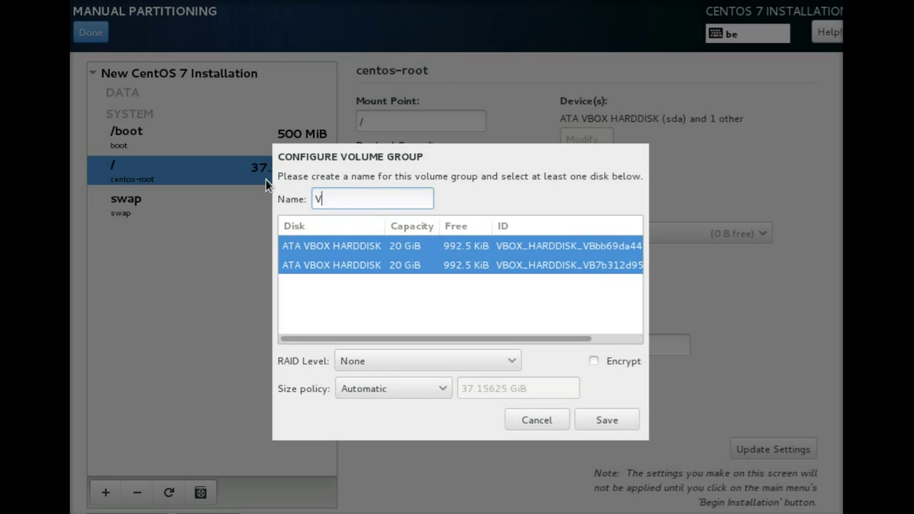
{"action": "type", "text": "meGroupRoot"}
{"action": "left_click", "coordinate": [404, 358]}
{"action": "left_click", "coordinate": [410, 404]}
{"action": "left_click", "coordinate": [606, 421]}
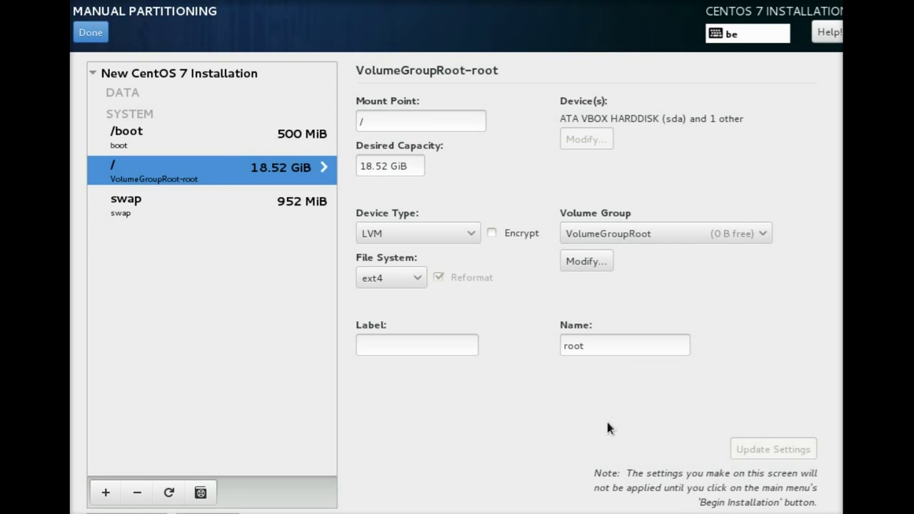
{"action": "left_click", "coordinate": [93, 34]}
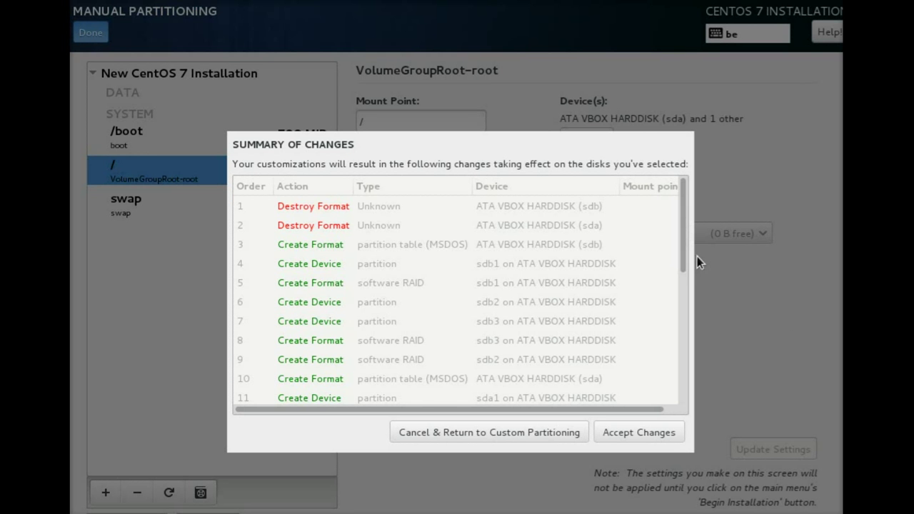
- Accept the summarized disk changes and begin the CentOS installation
{"action": "scroll", "coordinate": [697, 256], "scroll_direction": "down", "scroll_amount": 5}
{"action": "left_click", "coordinate": [636, 433]}
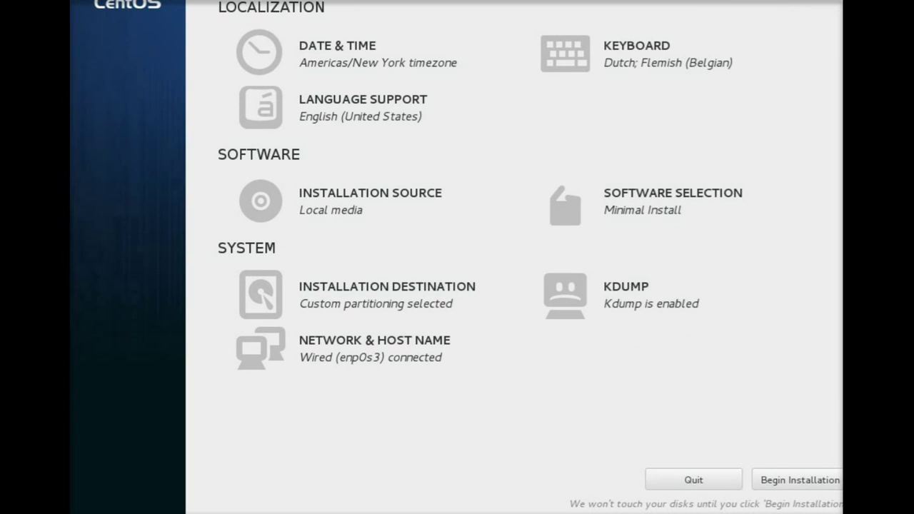
{"action": "left_click", "coordinate": [766, 484]}
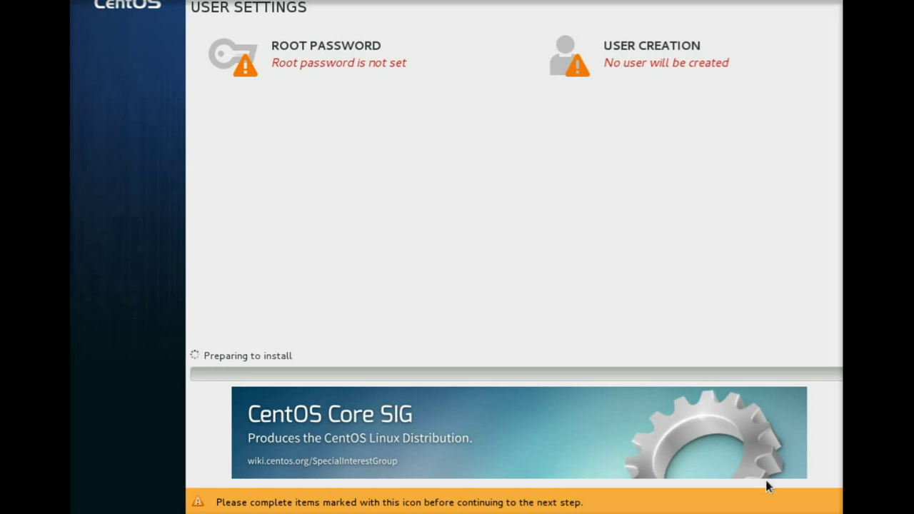
- Enter the root password in both fields and confirm it
{"action": "left_click", "coordinate": [265, 75]}
{"action": "type", "text": "••••••••••••••"}
{"action": "left_click", "coordinate": [336, 61]}
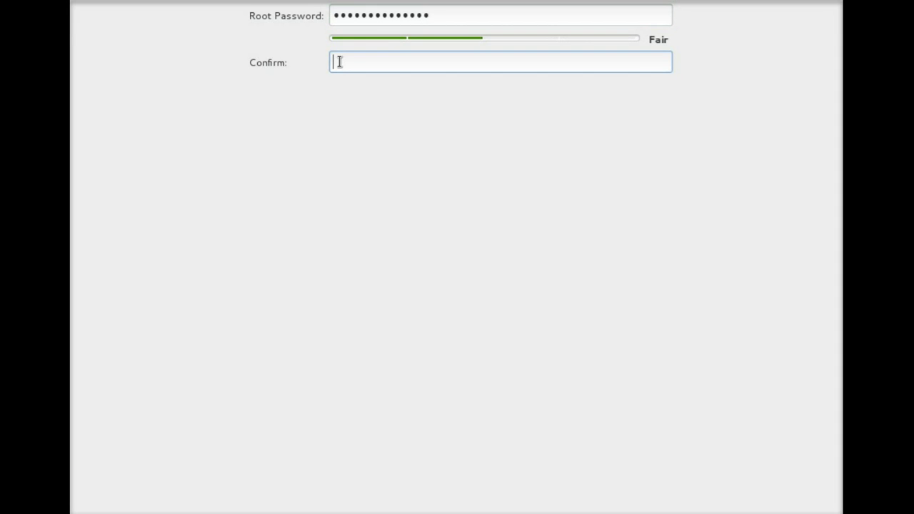
{"action": "type", "text": "••••••••••••••"}
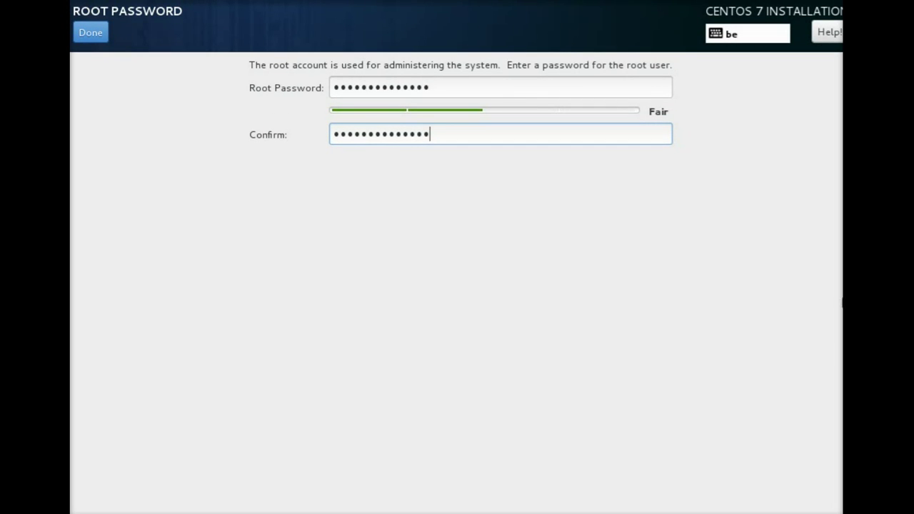
{"action": "left_click", "coordinate": [91, 33]}
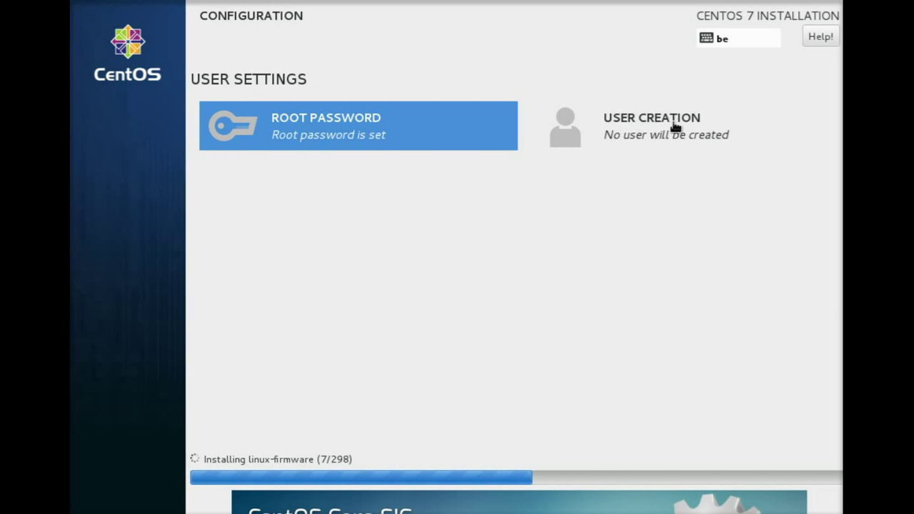
- Create an administrator account: enter the user's full name, tick administrator, set and confirm its password
{"action": "left_click", "coordinate": [666, 127]}
{"action": "type", "text": "kdguntu"}
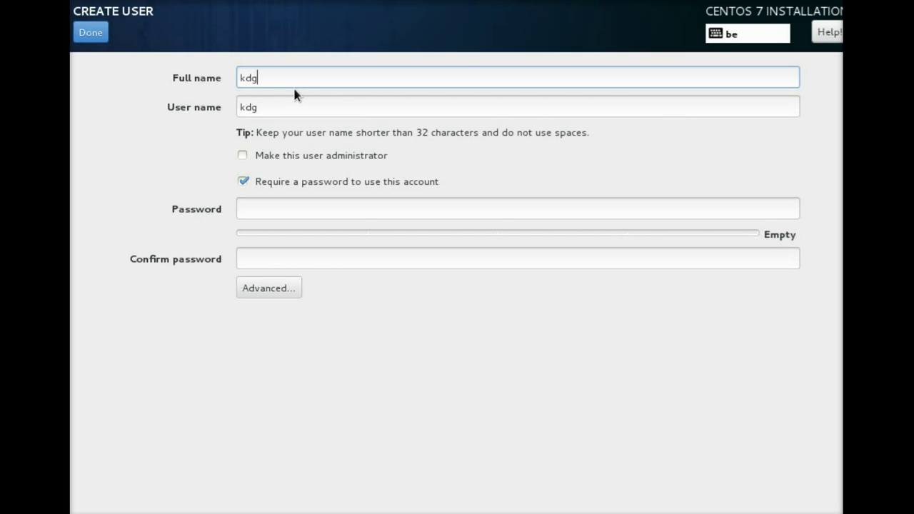
{"action": "left_click", "coordinate": [289, 157]}
{"action": "left_click", "coordinate": [320, 203]}
{"action": "type", "text": "1234"}
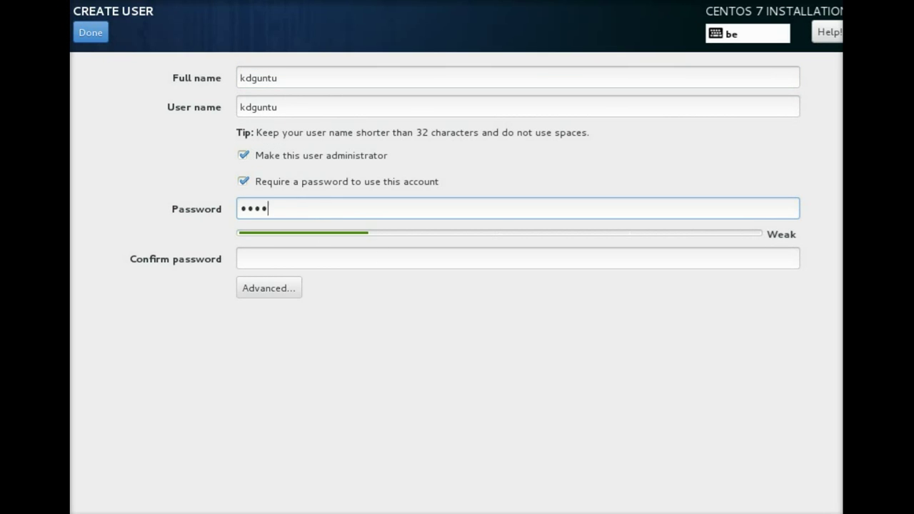
{"action": "type", "text": "234"}
{"action": "key", "text": "Tab"}
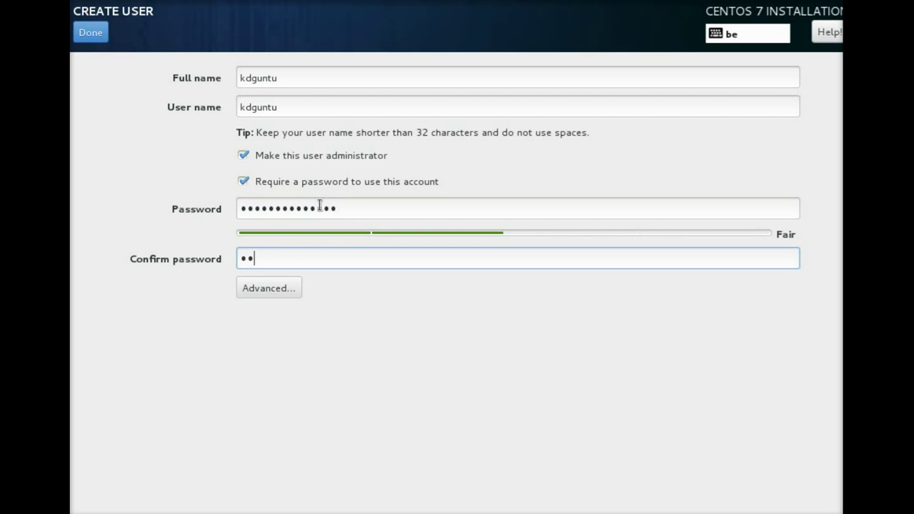
{"action": "type", "text": "234"}
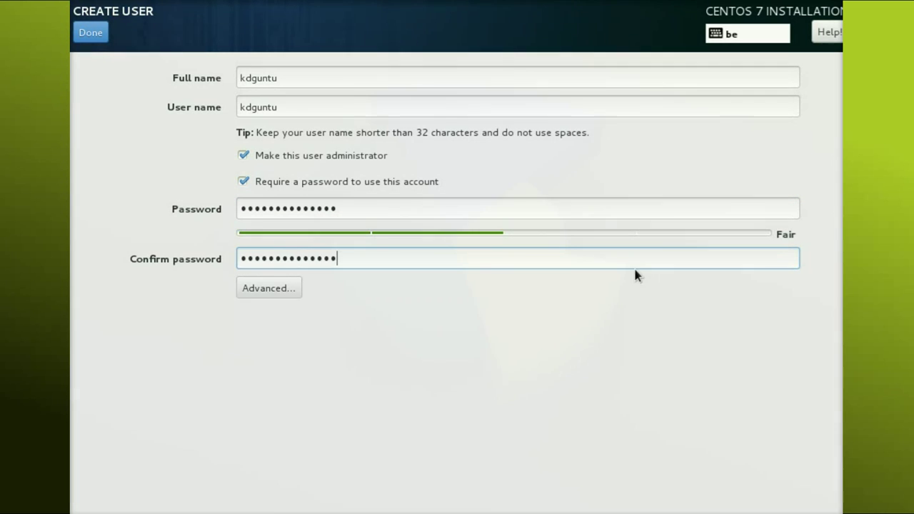
{"action": "left_click", "coordinate": [82, 32]}
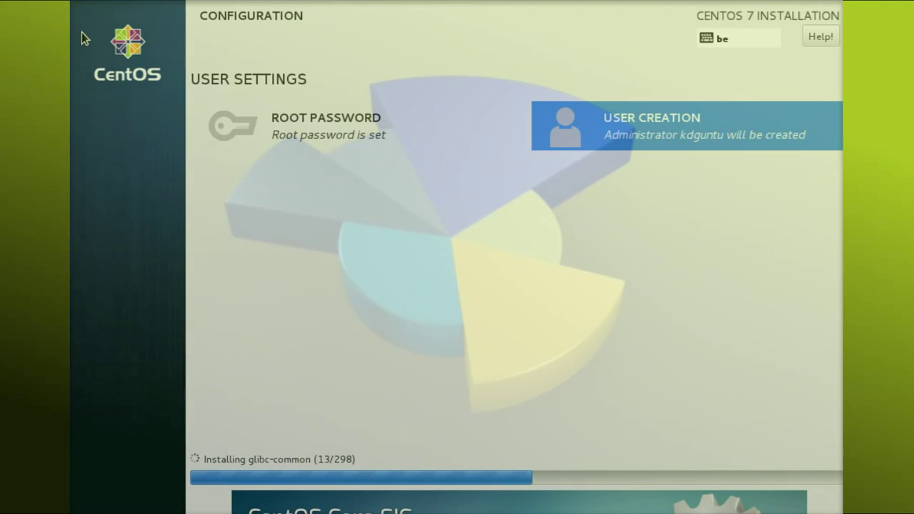